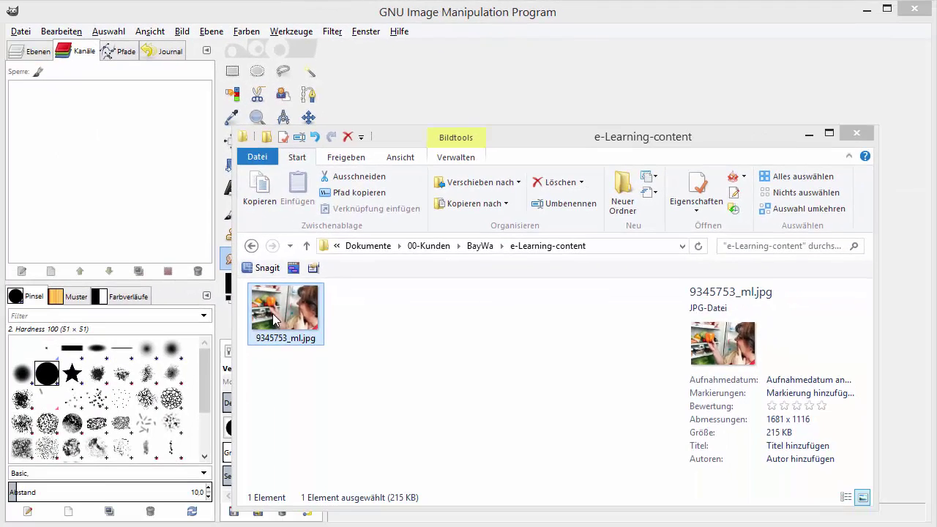
Drag 9345753_ml.jpg from the e-Learning-content Explorer window into GIMP to open it.
mouse_move(275, 311)
mouse_down()
mouse_move(480, 192)
mouse_move(554, 95)
mouse_up()
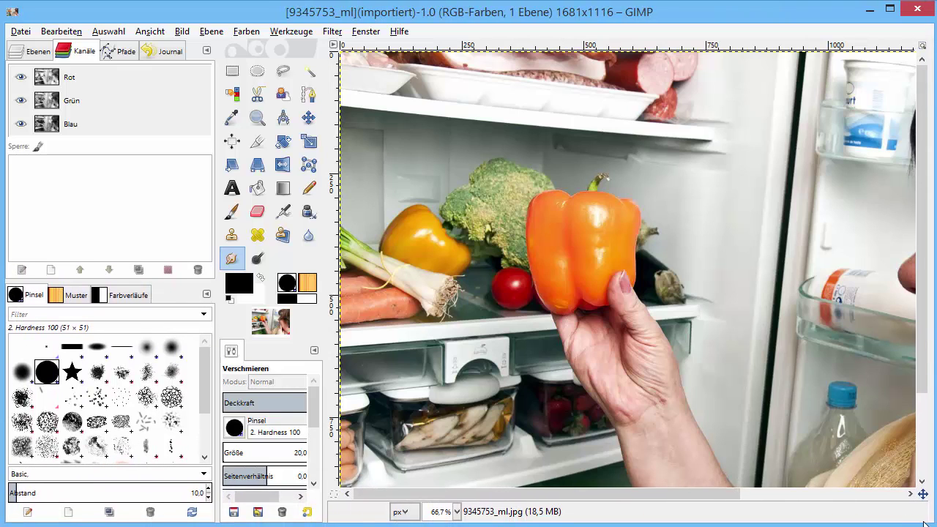
Zoom the 1681×1116 fridge photo to Fill Window and bring up the Image menu.
click(149, 33)
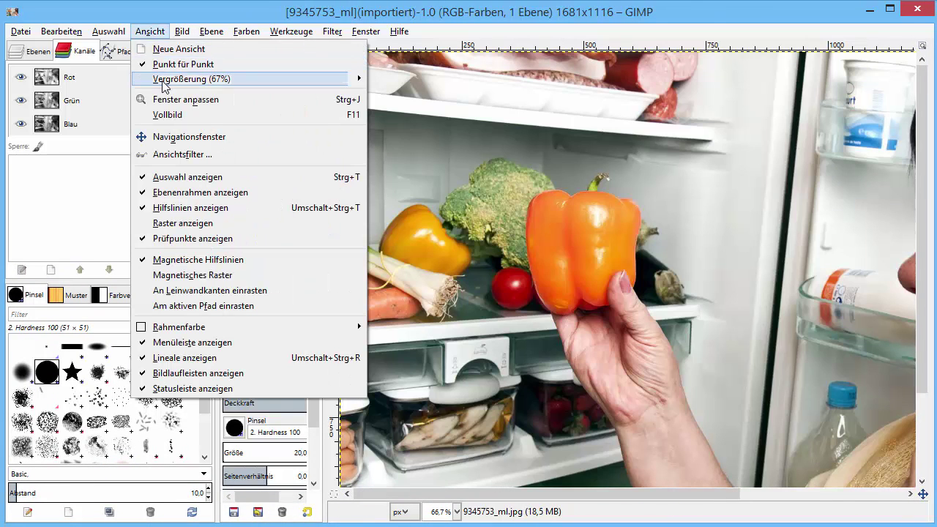
mouse_move(192, 78)
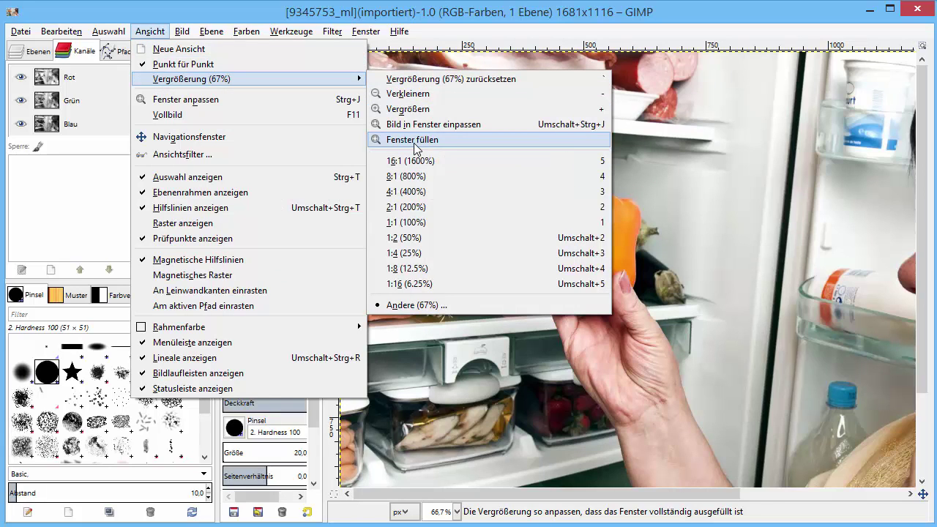
click(414, 140)
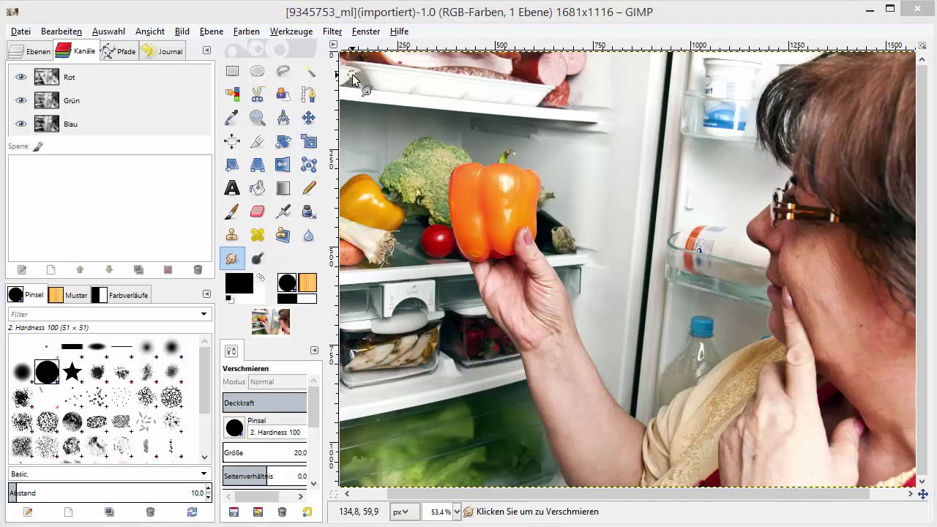
click(182, 32)
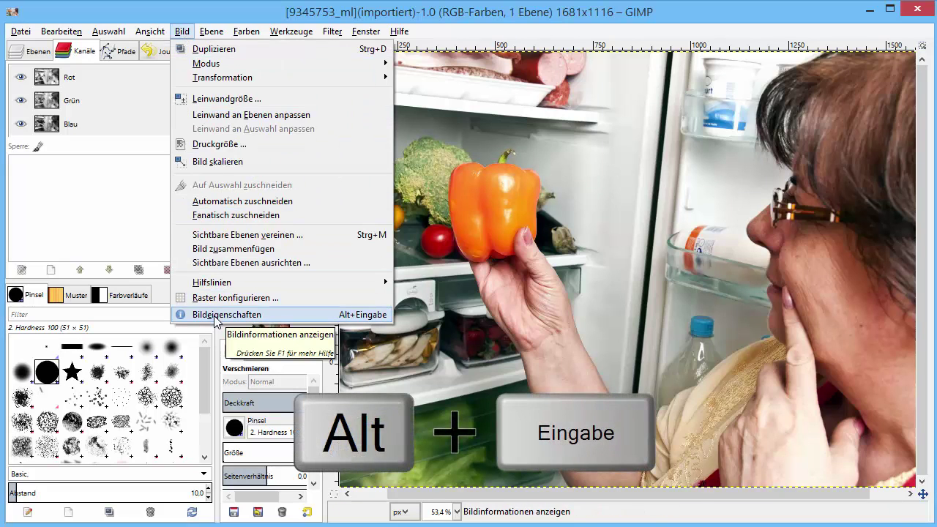
click(336, 316)
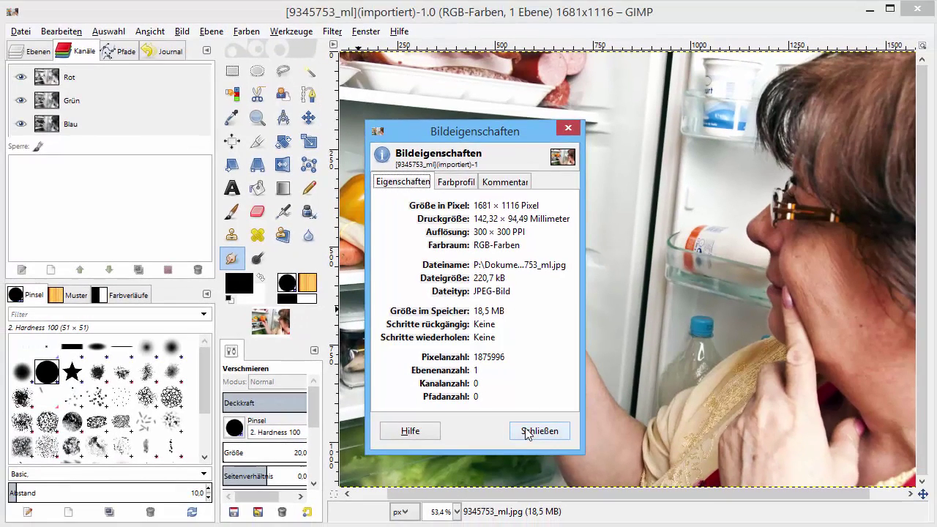
click(534, 432)
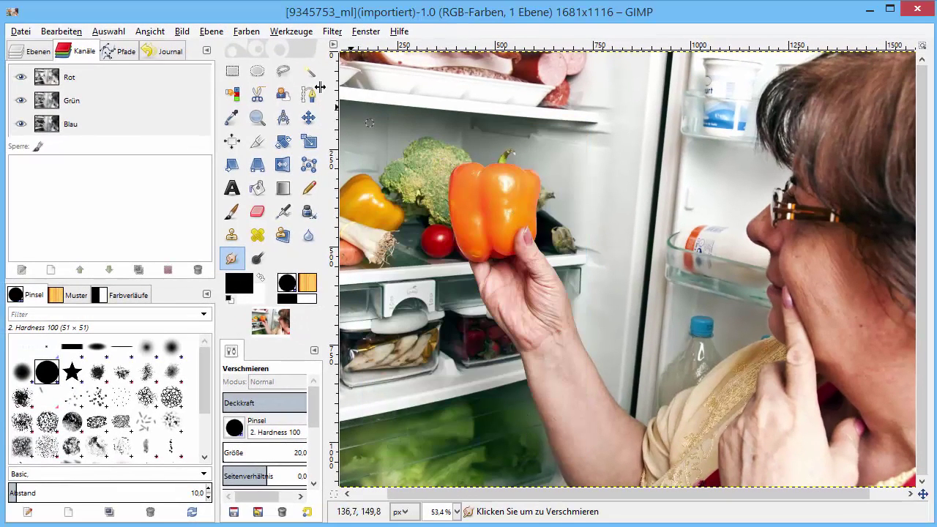
click(183, 33)
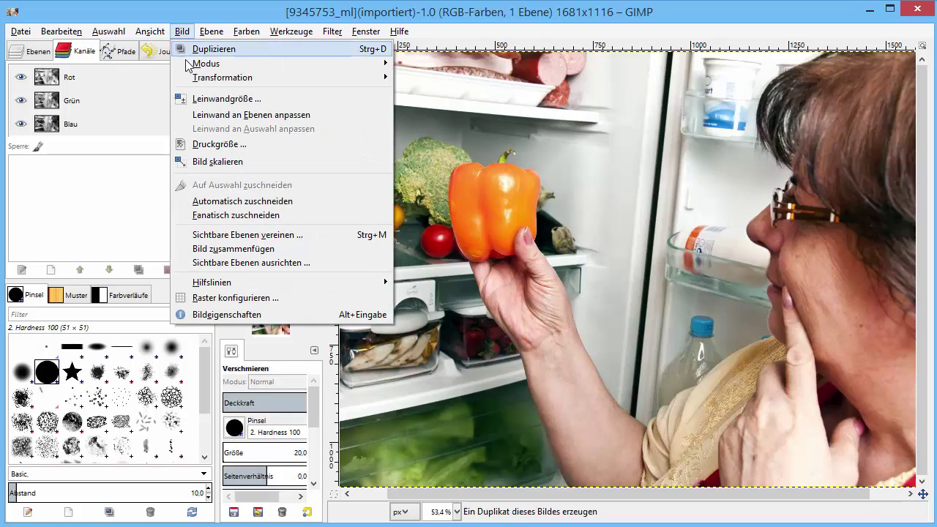
Scale the image to 300 px wide (300×199) with 72 ppi resolution.
click(217, 162)
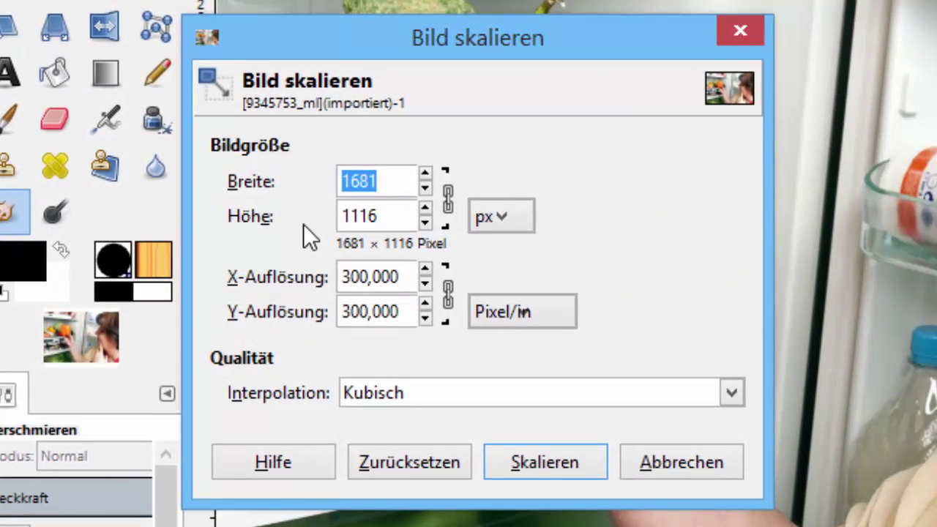
text(30)
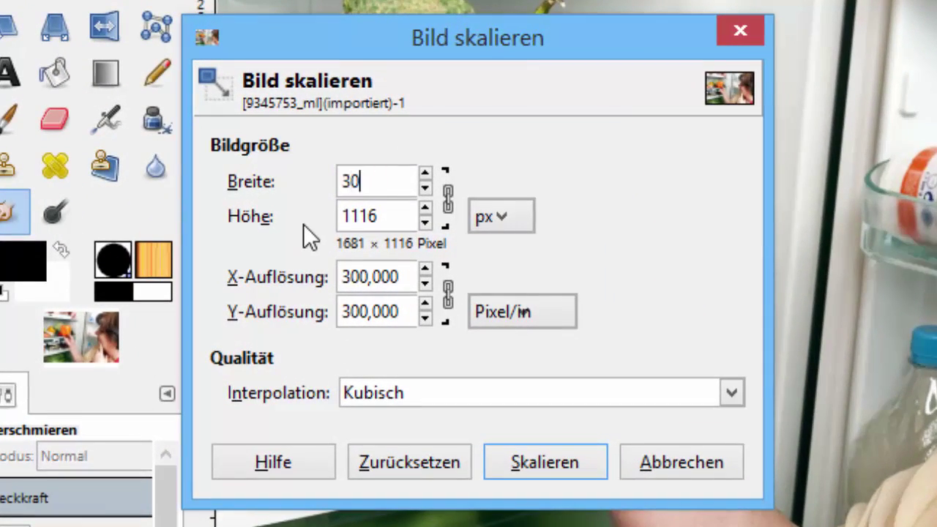
text(0)
drag(403, 277, 287, 270)
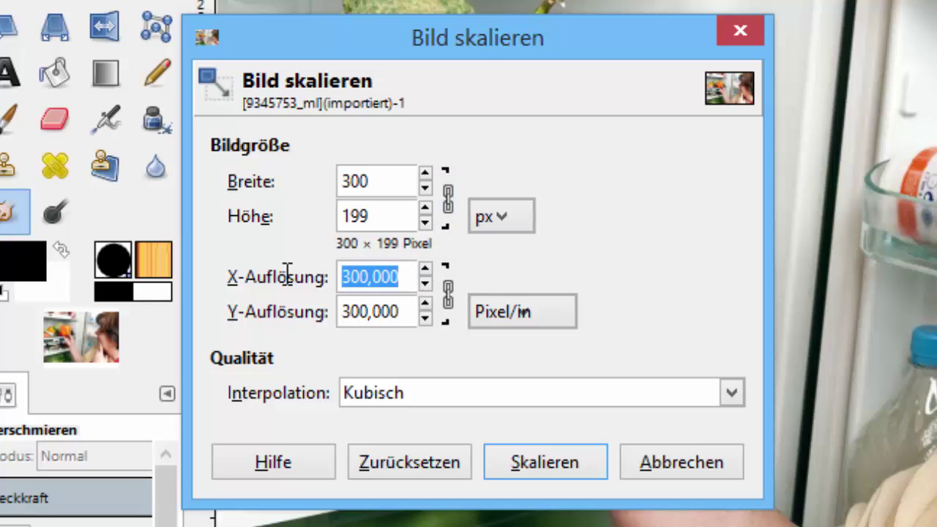
text(72)
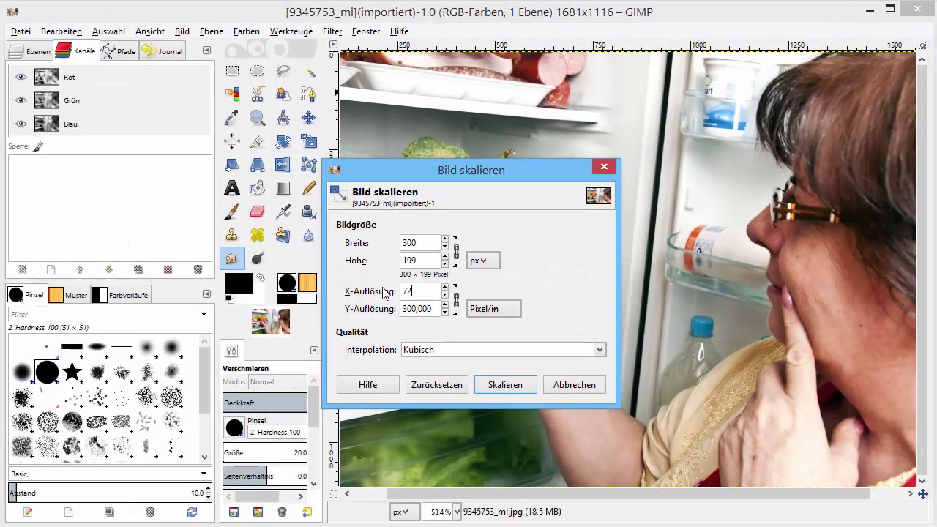
key(Tab)
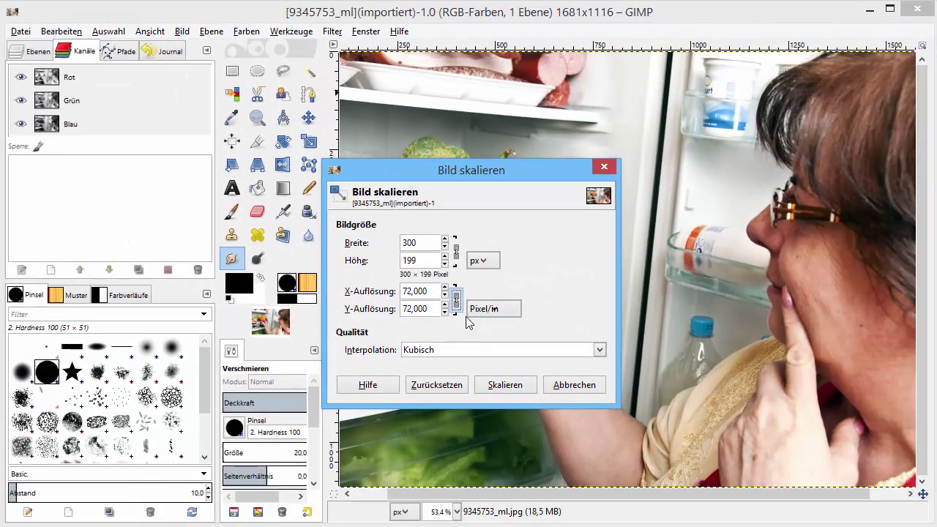
click(506, 383)
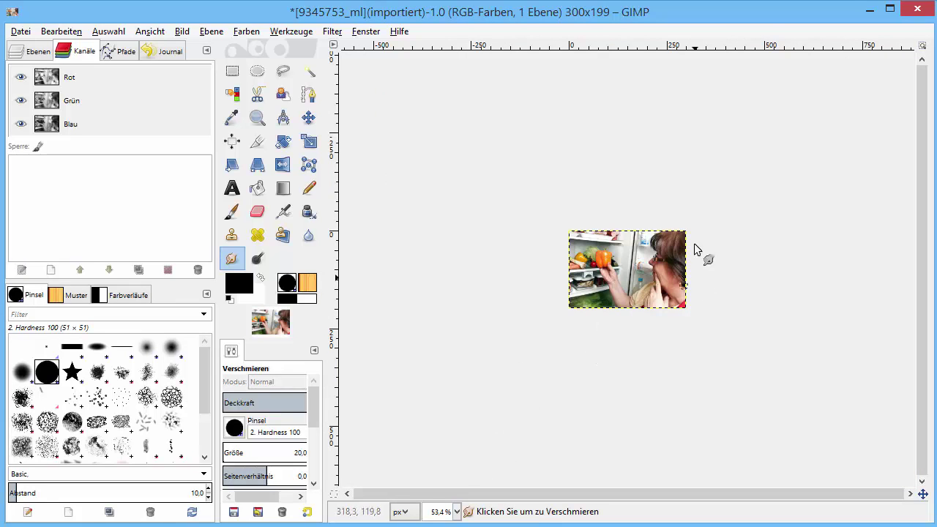
Show the scaled 300×199 photo at 1:1 (100%) zoom and bring up the File menu.
click(150, 32)
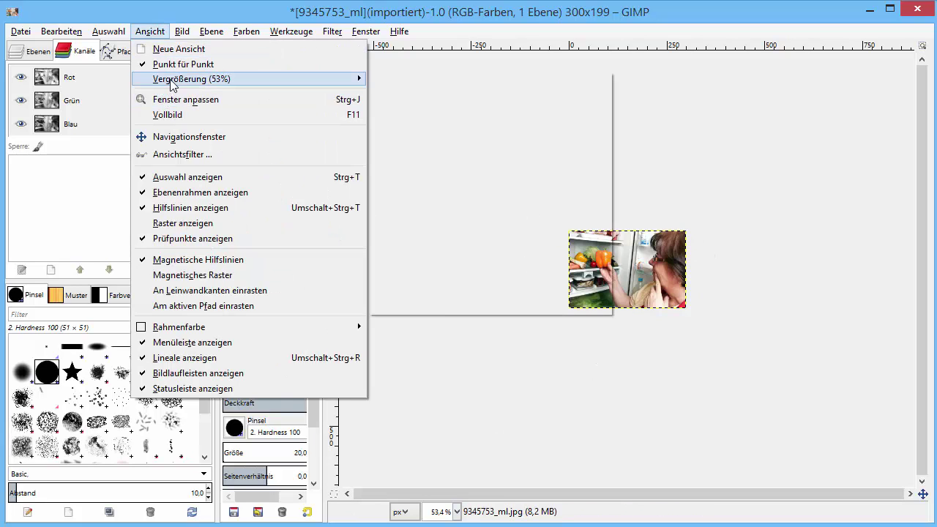
mouse_move(191, 78)
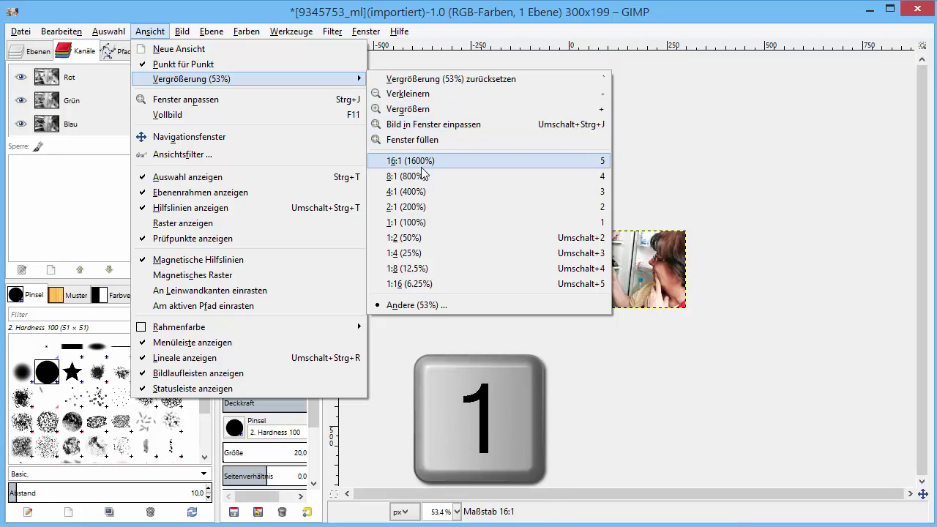
click(409, 223)
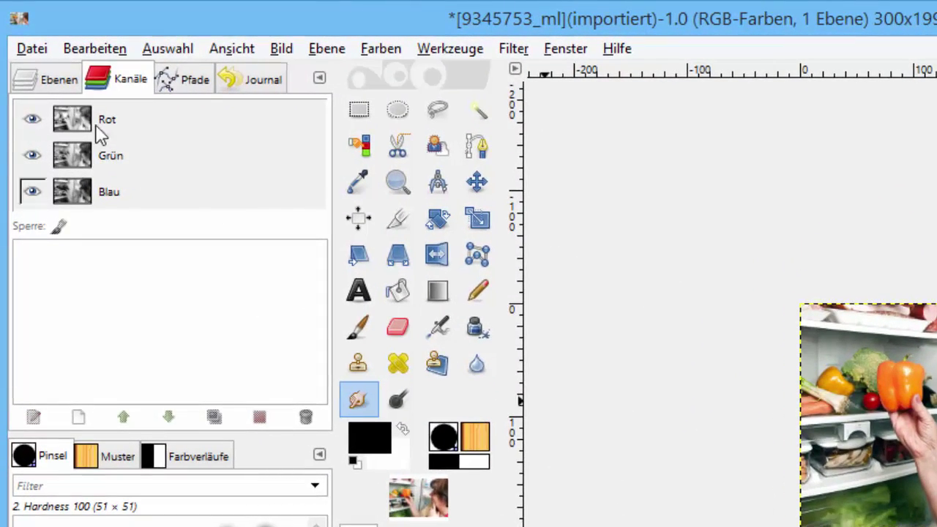
click(33, 47)
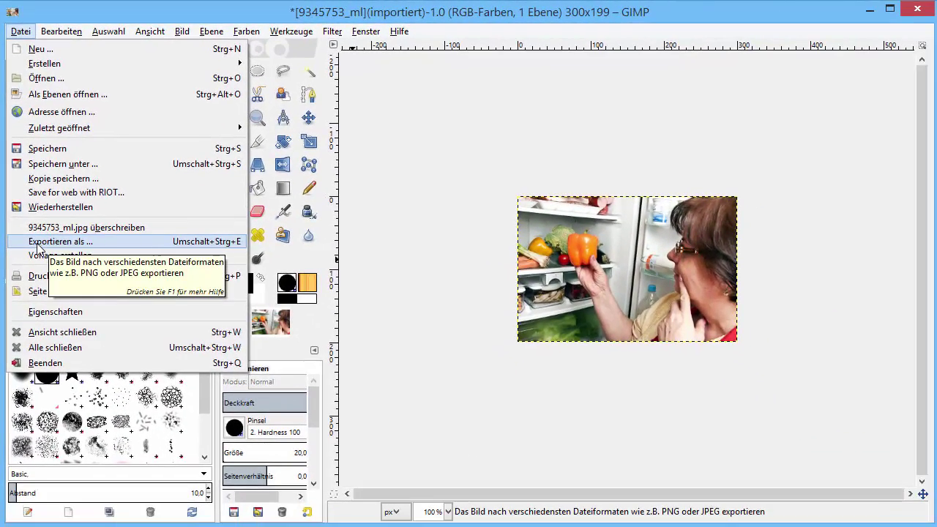
Start exporting under the new file name 9345753_ml_300x199.jpg.
click(37, 245)
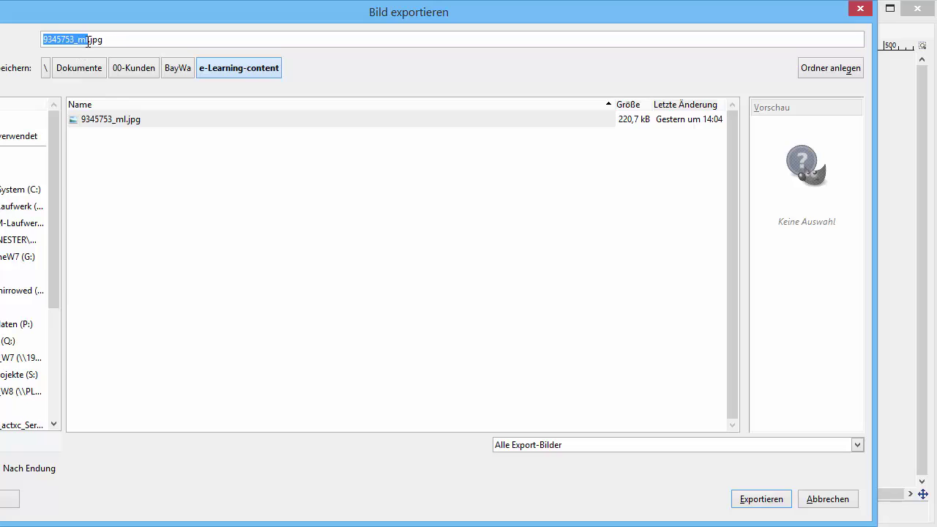
click(88, 42)
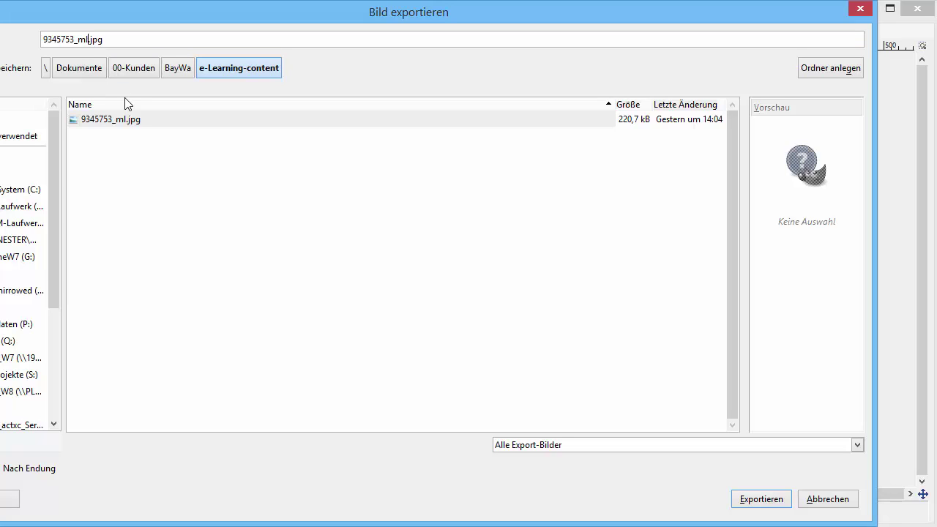
text(_300x)
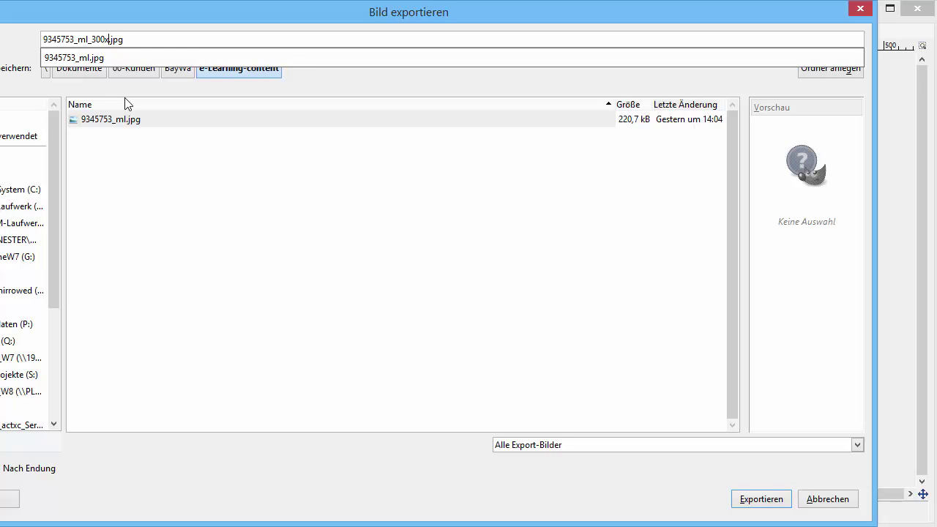
click(184, 10)
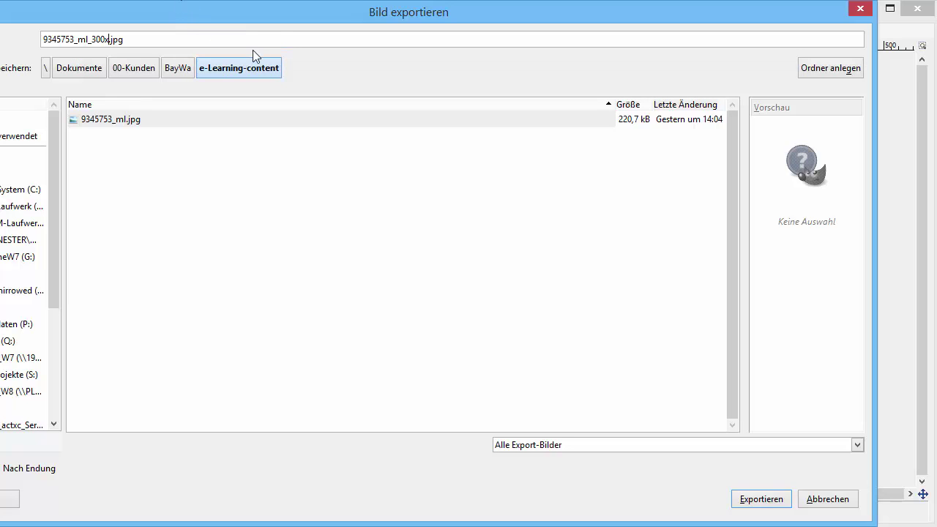
drag(252, 22, 252, 48)
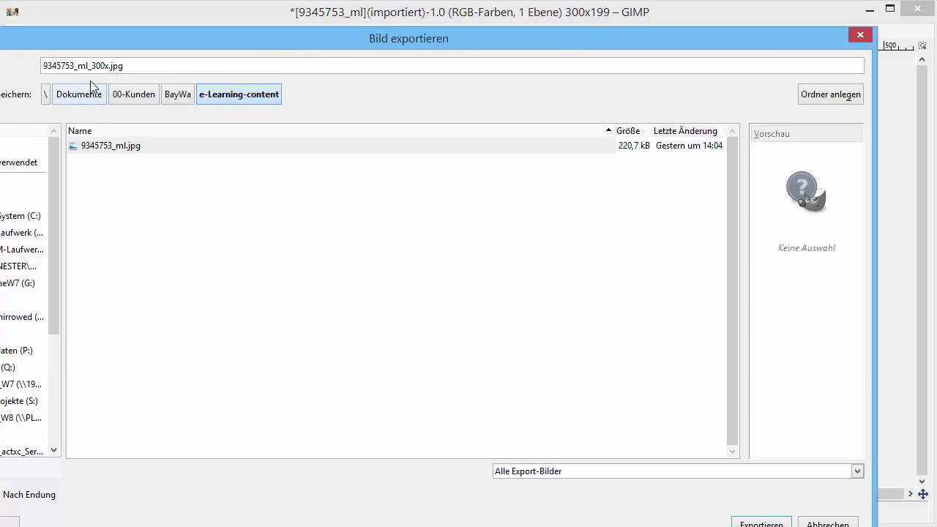
text(199)
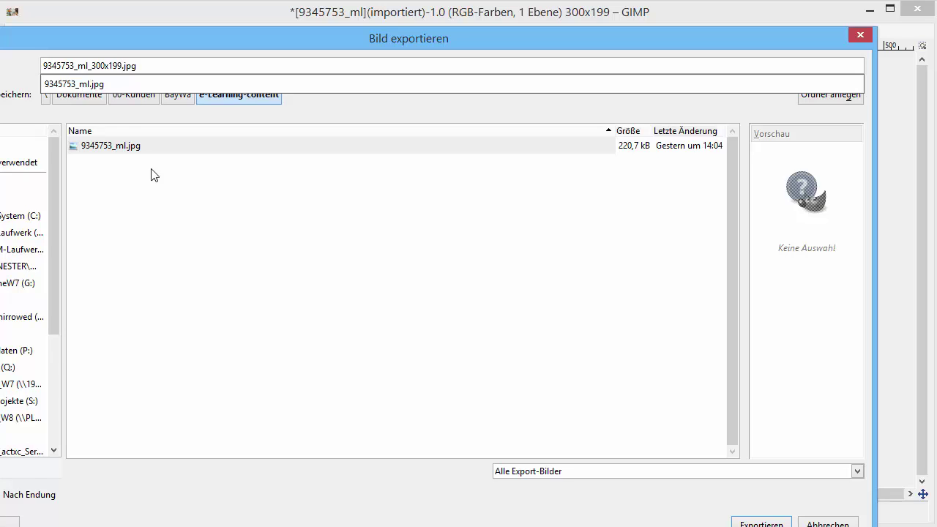
click(184, 205)
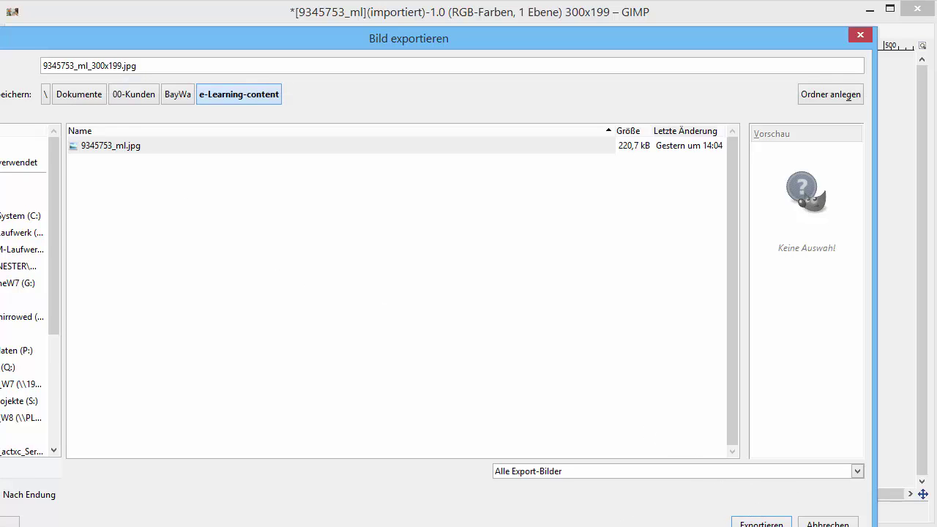
Fit the Export Image dialog onto the screen and confirm the export.
drag(487, 526, 489, 455)
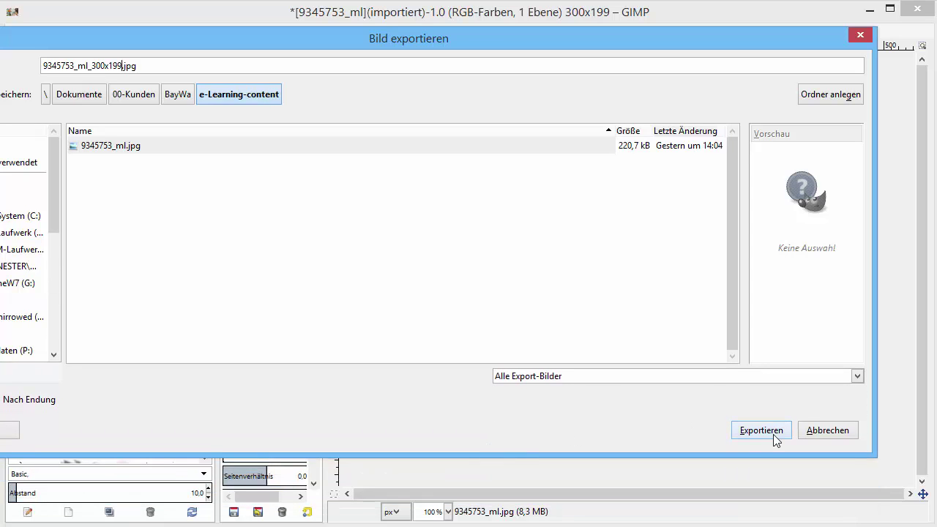
key(Return)
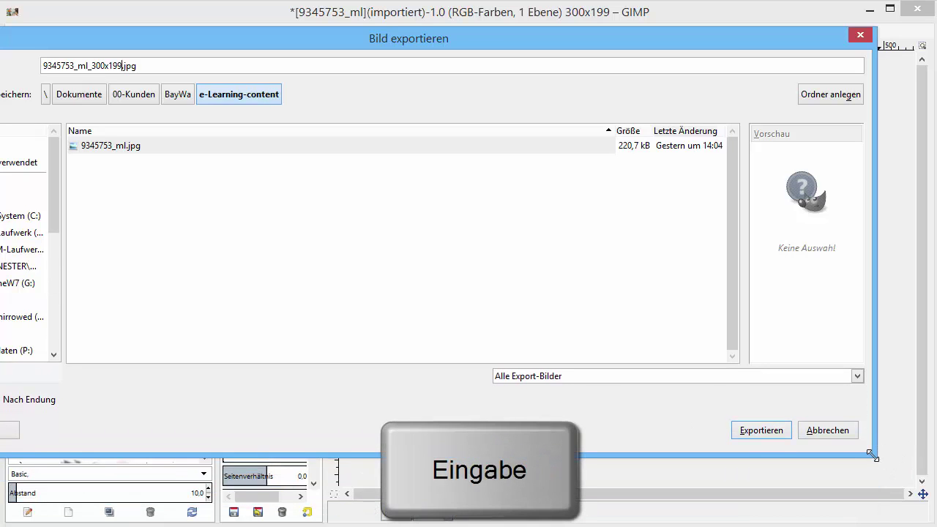
drag(878, 455, 583, 404)
drag(351, 40, 535, 66)
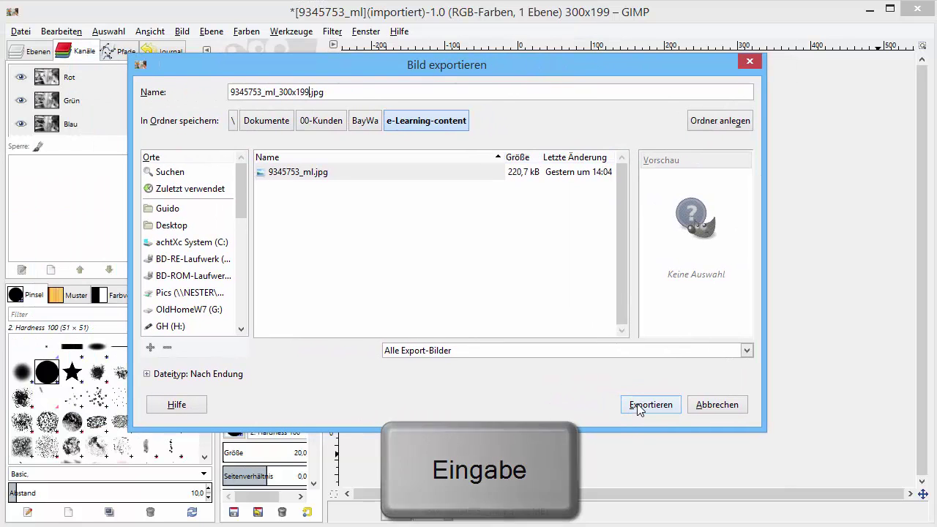
click(638, 407)
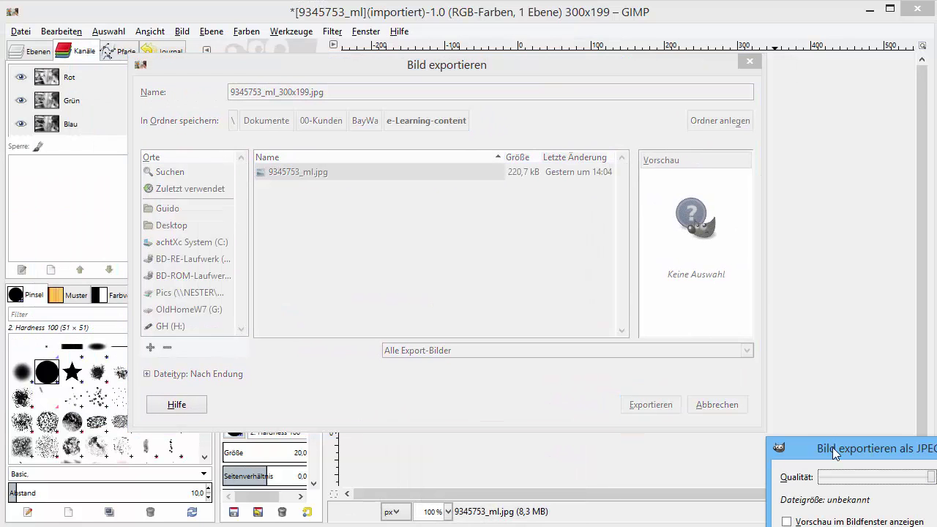
Set JPEG quality to 75, keeping 4:2:2 horizontal chroma subsampling.
drag(832, 447, 449, 160)
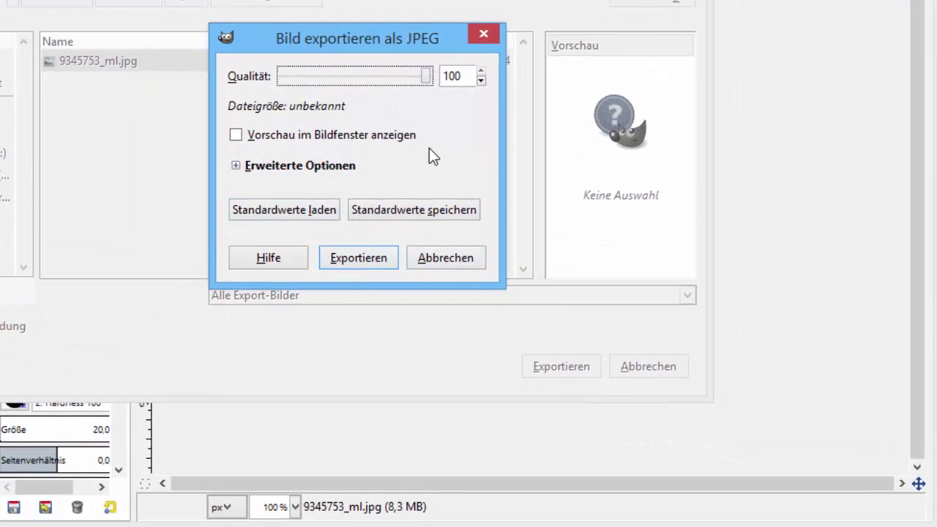
click(236, 166)
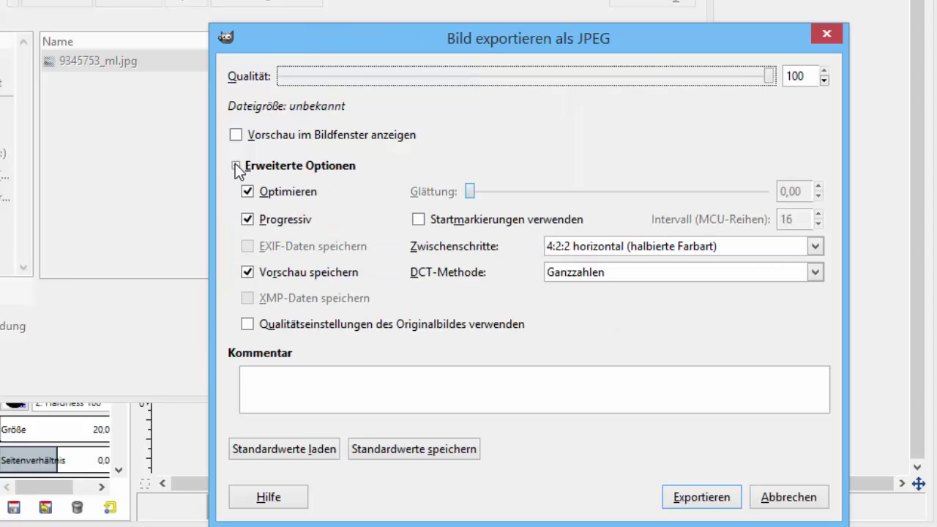
click(602, 252)
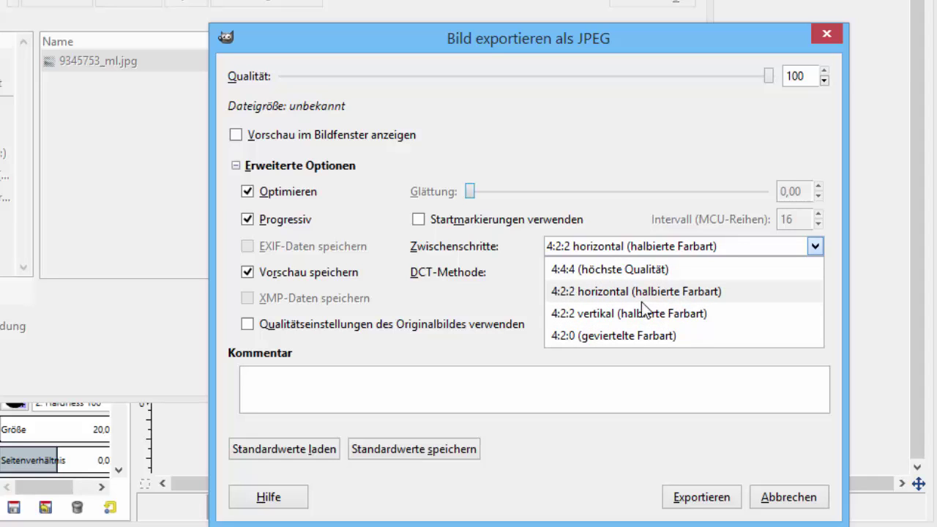
click(602, 293)
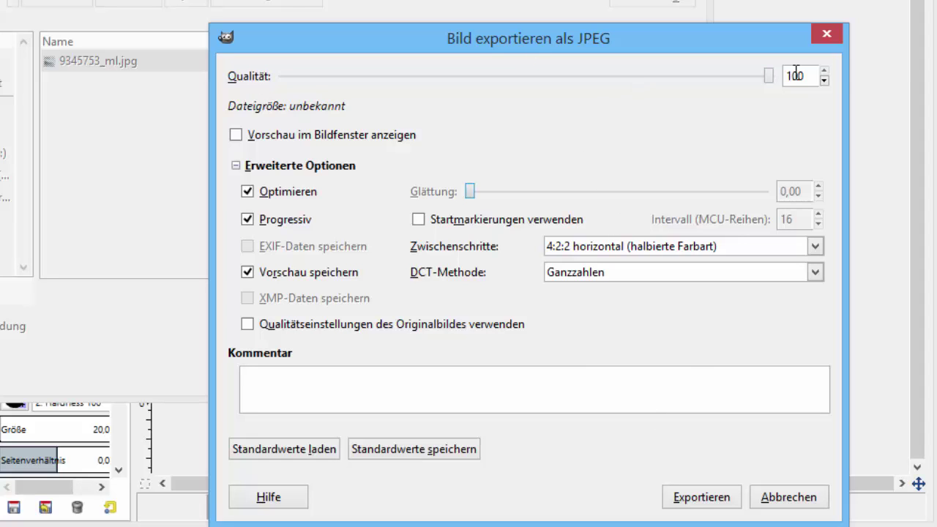
drag(803, 76, 778, 80)
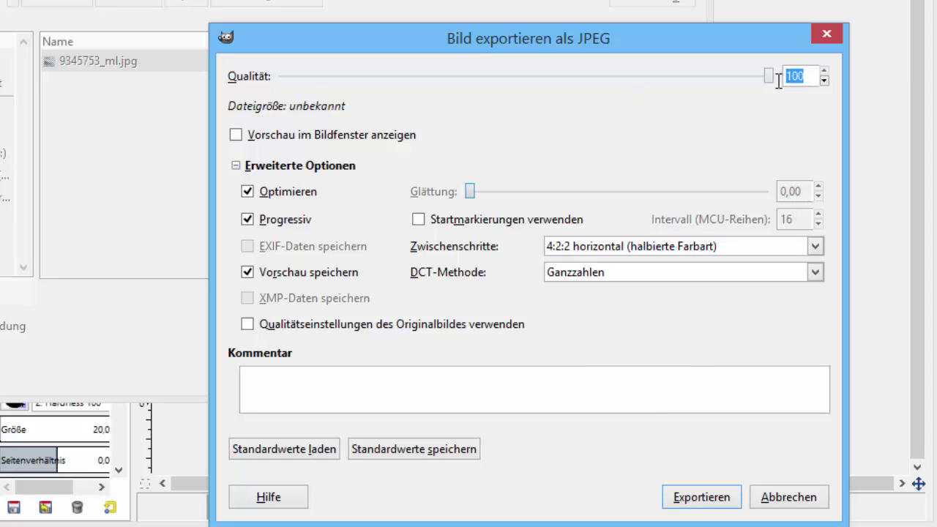
text(75)
key(Tab)
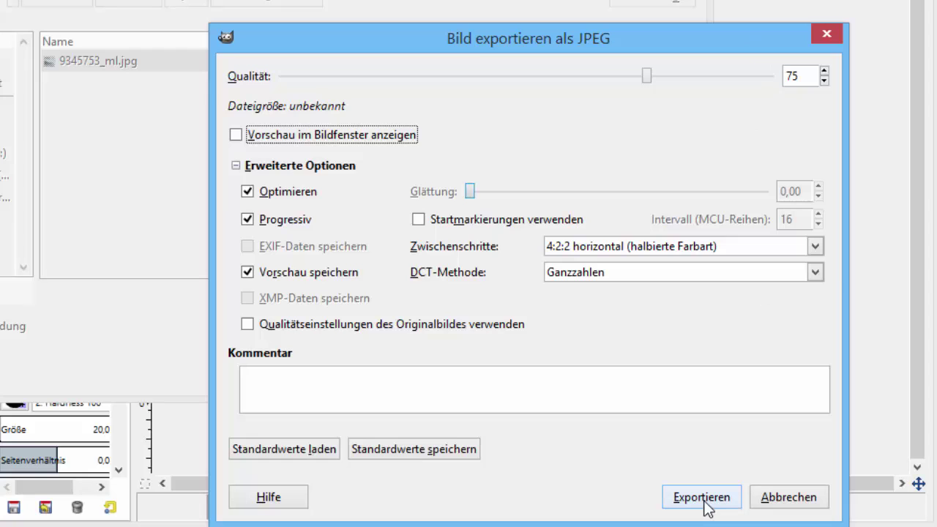
Collapse the advanced options and export the quality-75 JPEG.
click(260, 171)
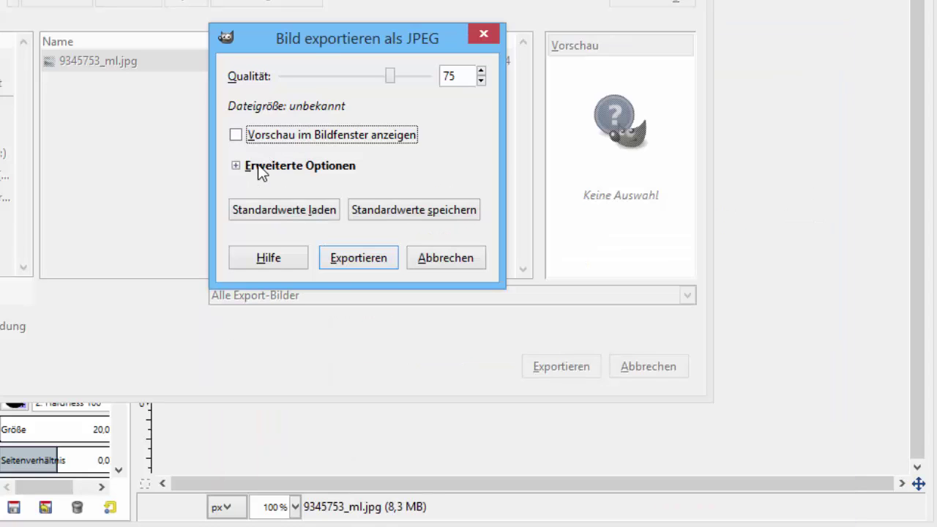
click(261, 172)
click(257, 170)
click(204, 169)
key(alt+Return)
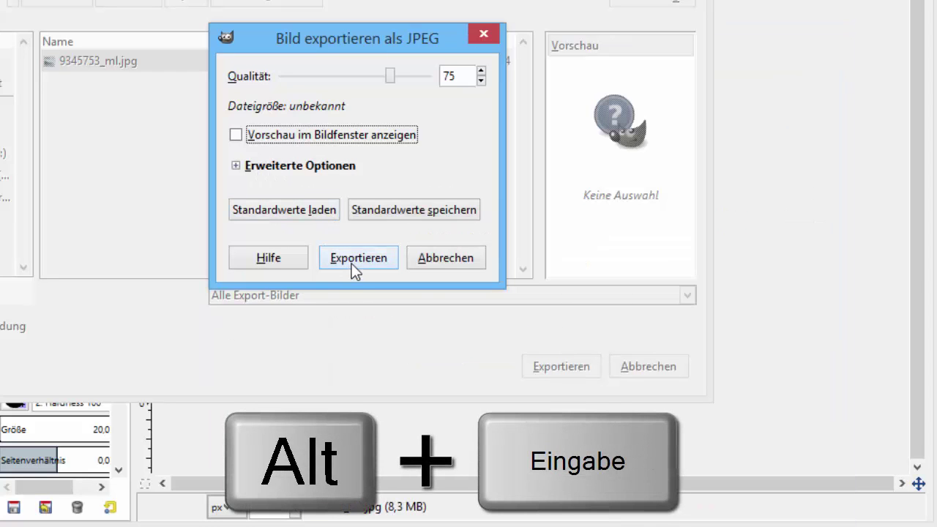
click(351, 263)
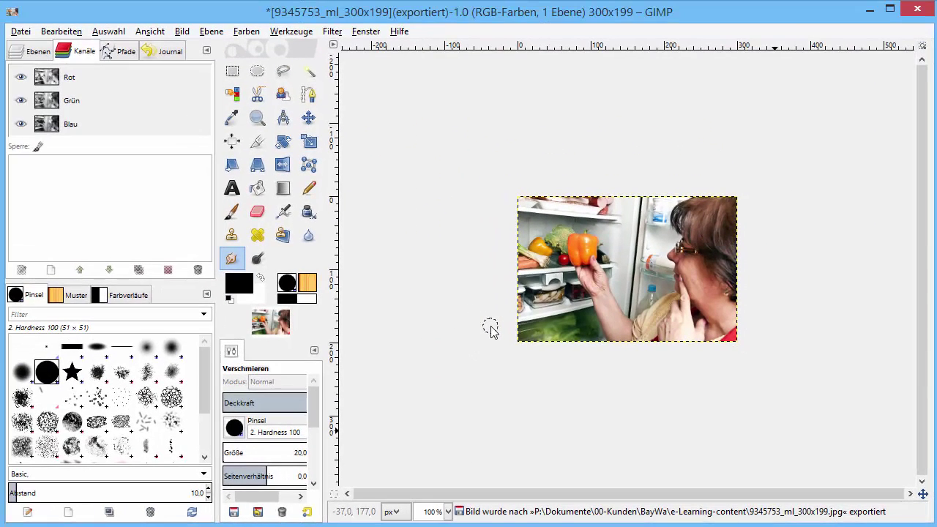
Check Image Properties: 300×199 px, 72×72 PPI, 22,3 kB file size.
click(178, 32)
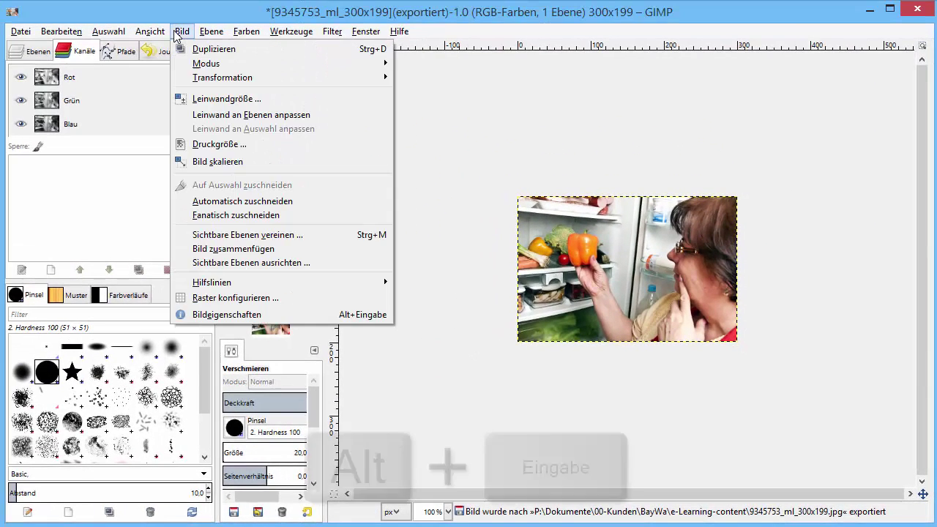
click(218, 315)
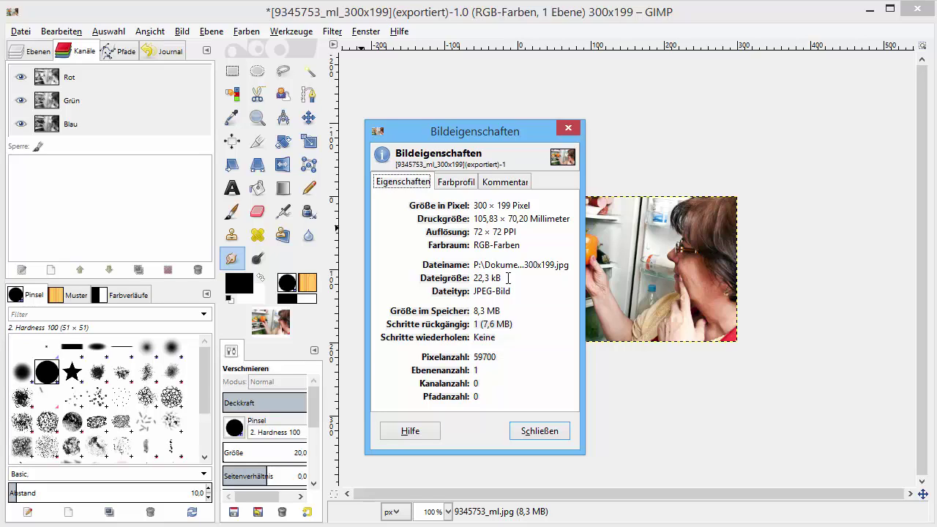
click(539, 431)
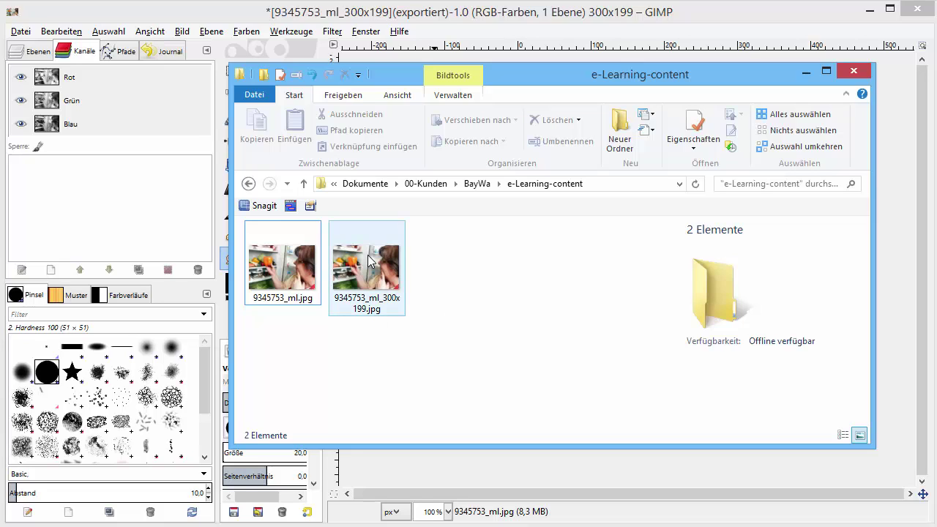
Show the View ribbon options for e-Learning-content, listing both photo files.
click(388, 95)
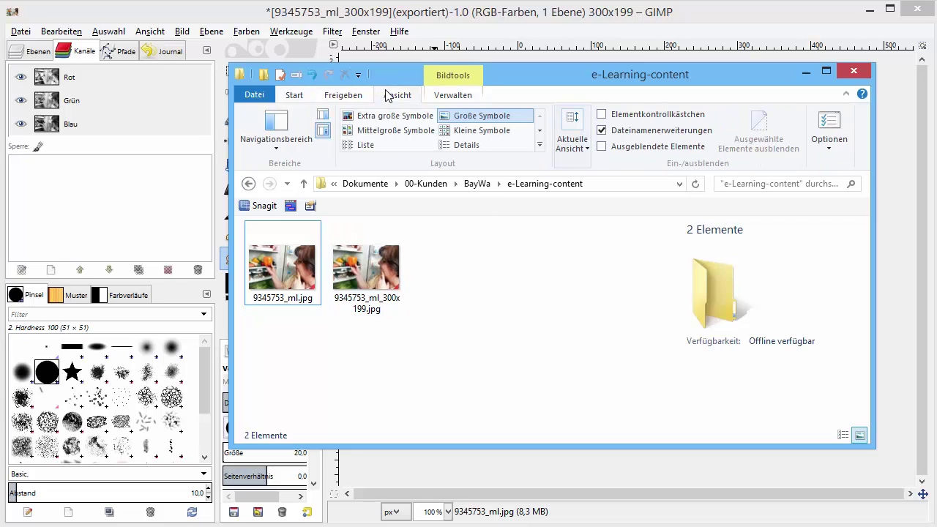